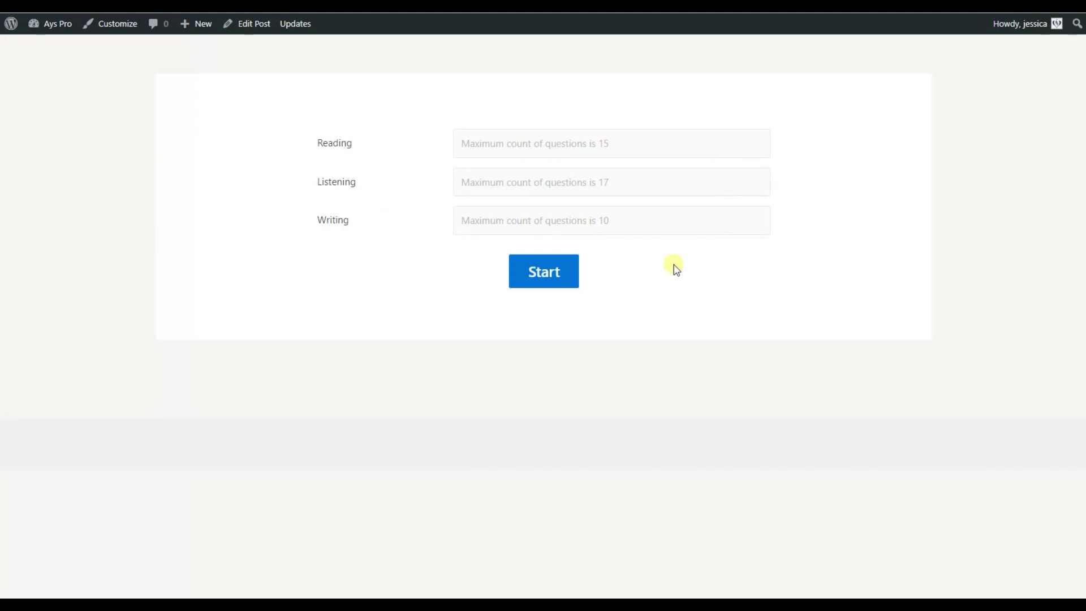
Step: Enter 5 as the question count for each of Reading, Listening and Writing
click(577, 275)
click(462, 143)
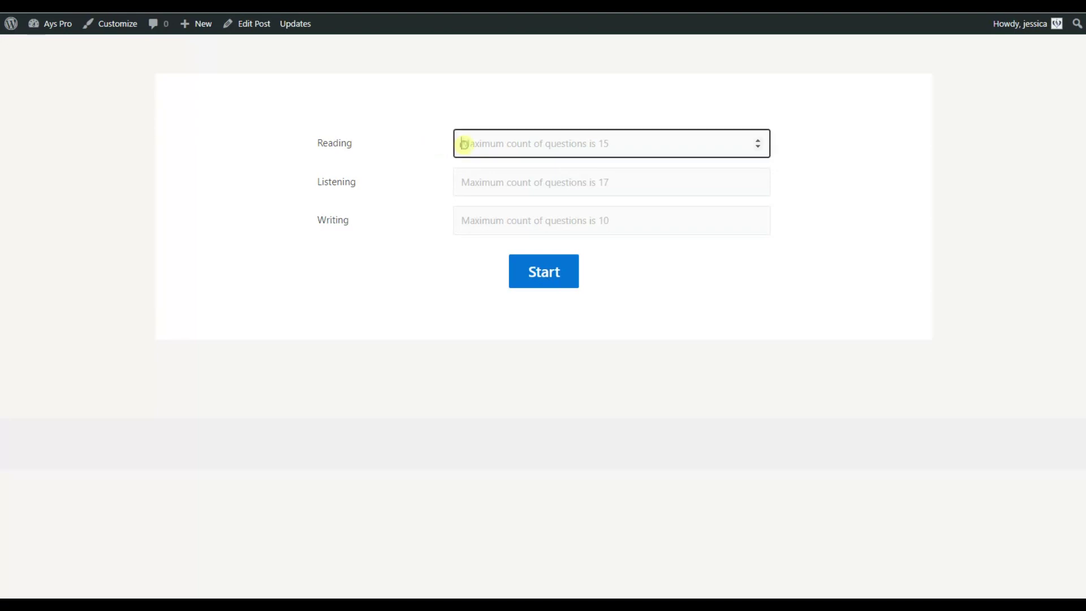
text(5)
click(444, 171)
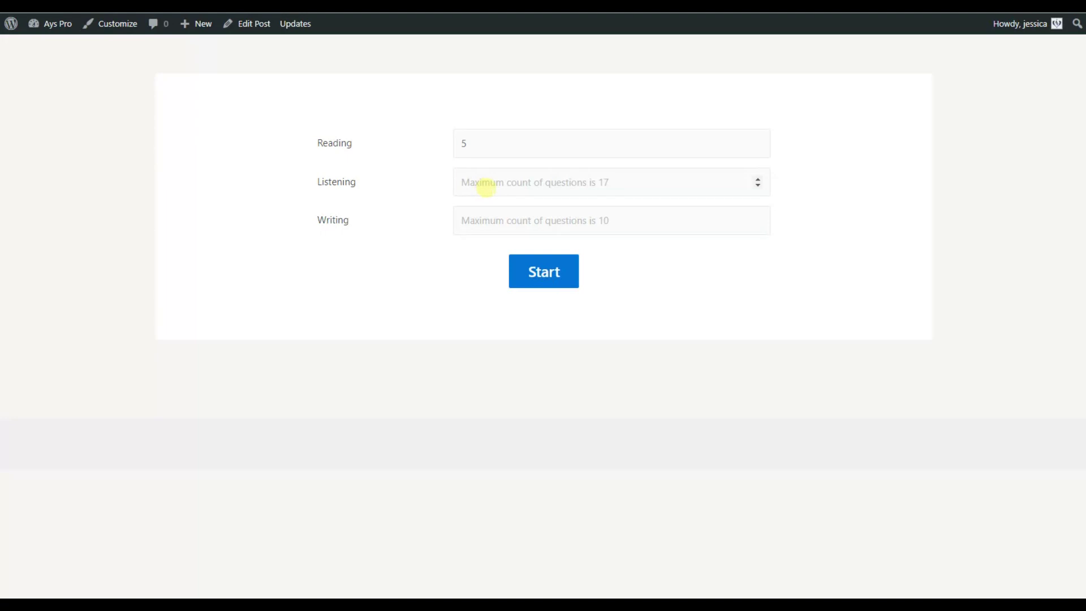
click(486, 186)
text(5)
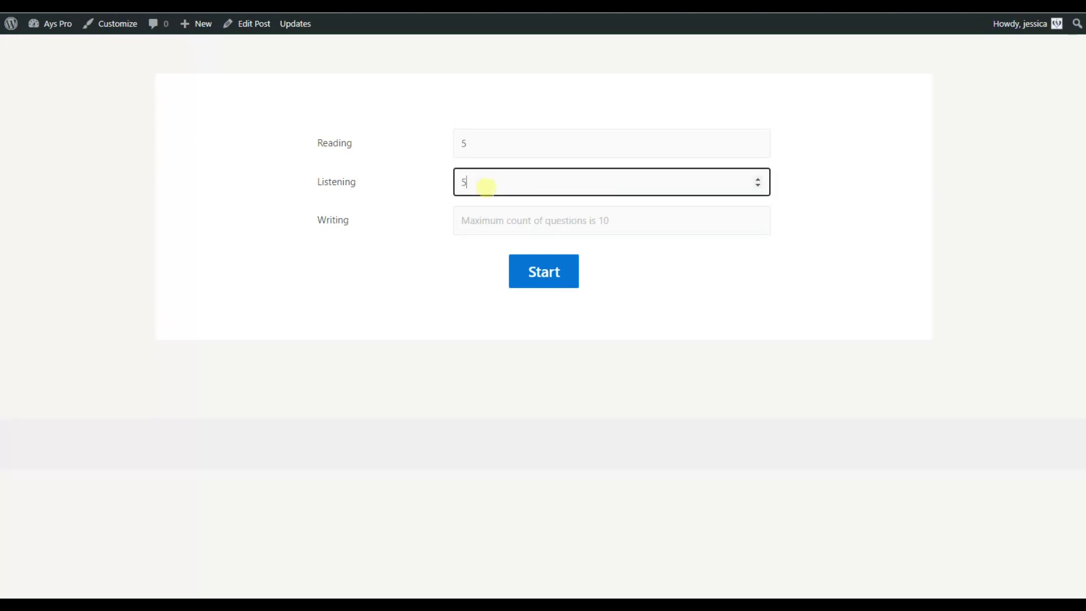
click(498, 218)
text(5)
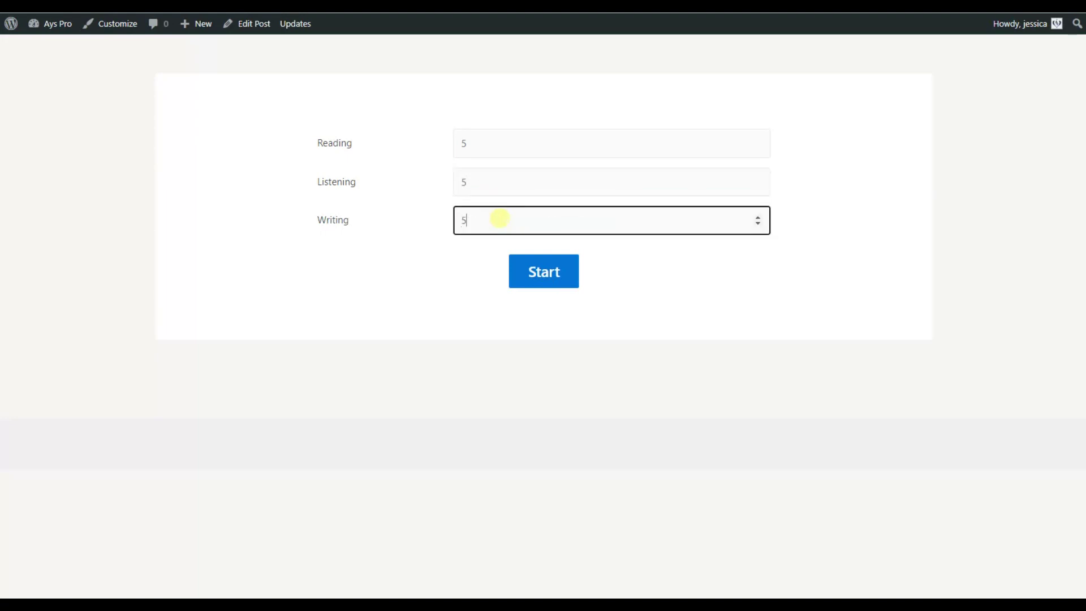
click(493, 249)
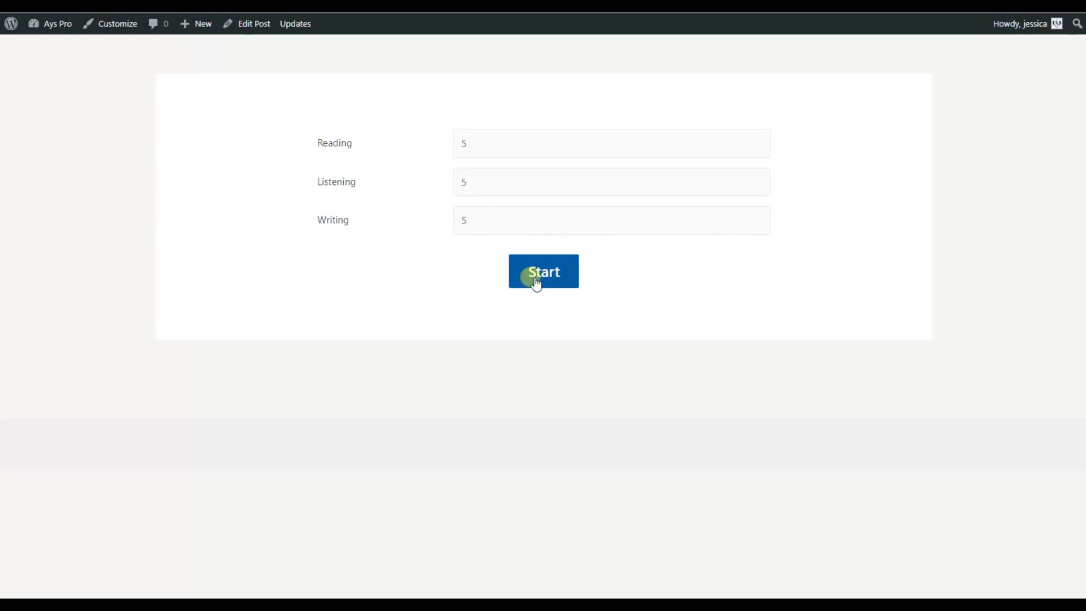
Step: Scroll through the Reading questions of the TOEFL Practice Test
scroll(673, 308, down, 1)
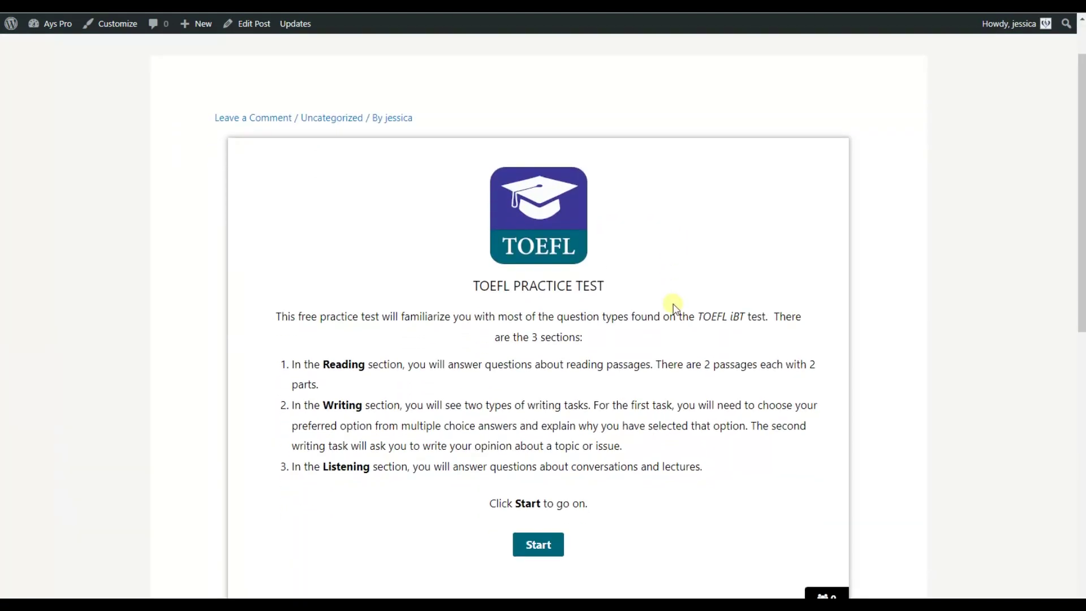
scroll(673, 308, down, 2)
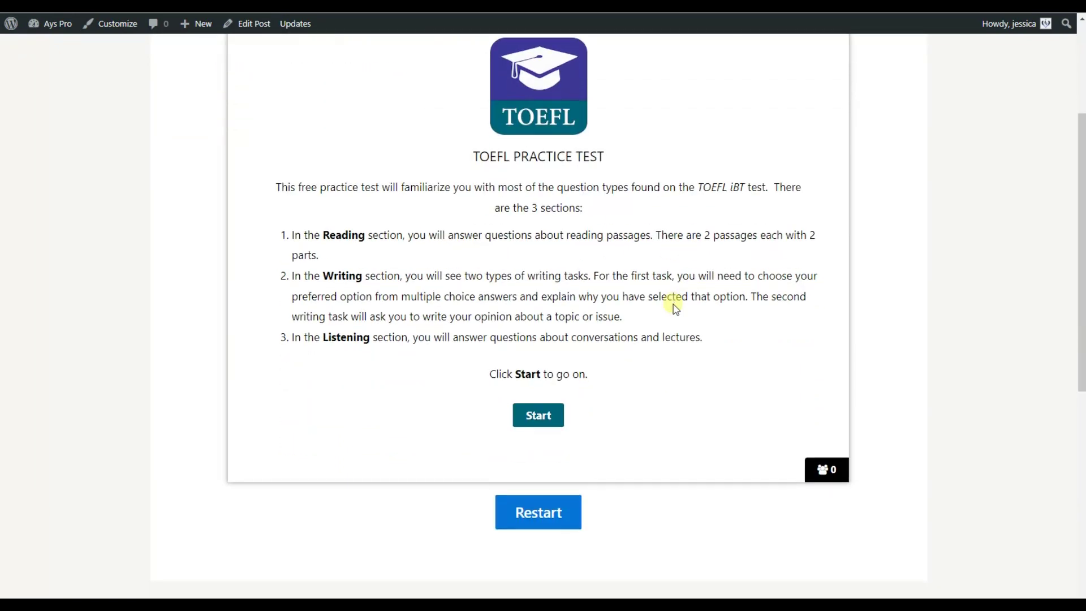
scroll(674, 308, up, 1)
scroll(673, 309, up, 1)
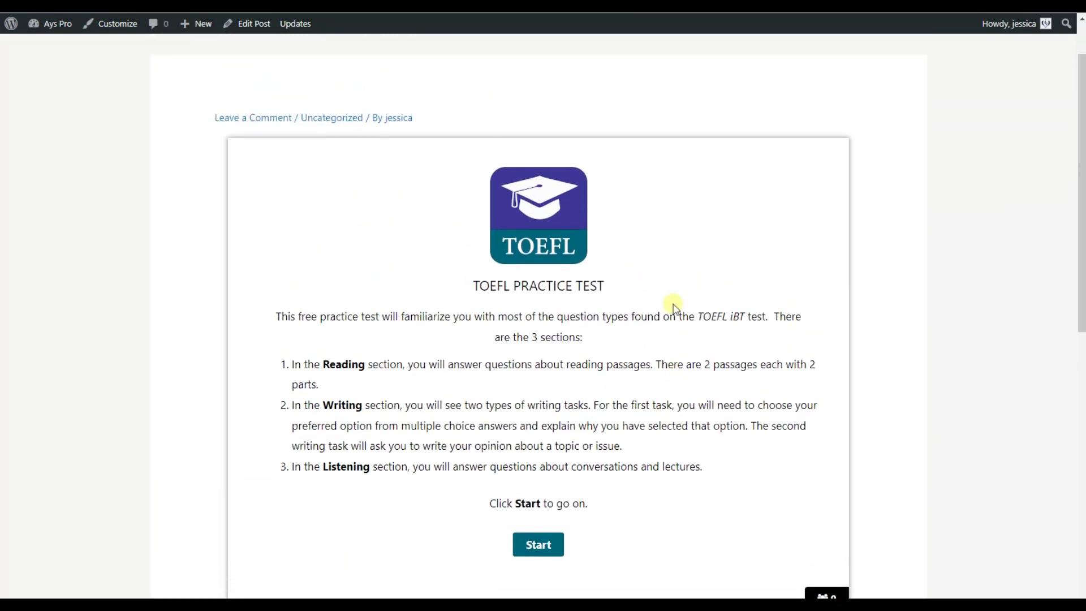
scroll(674, 308, down, 2)
scroll(674, 305, up, 1)
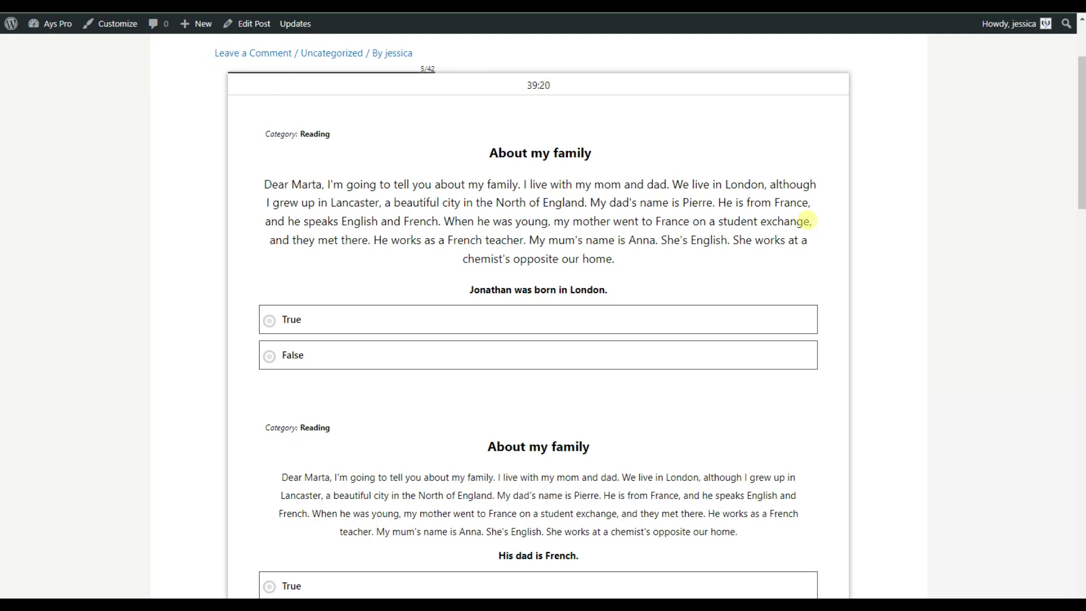
scroll(808, 221, down, 3)
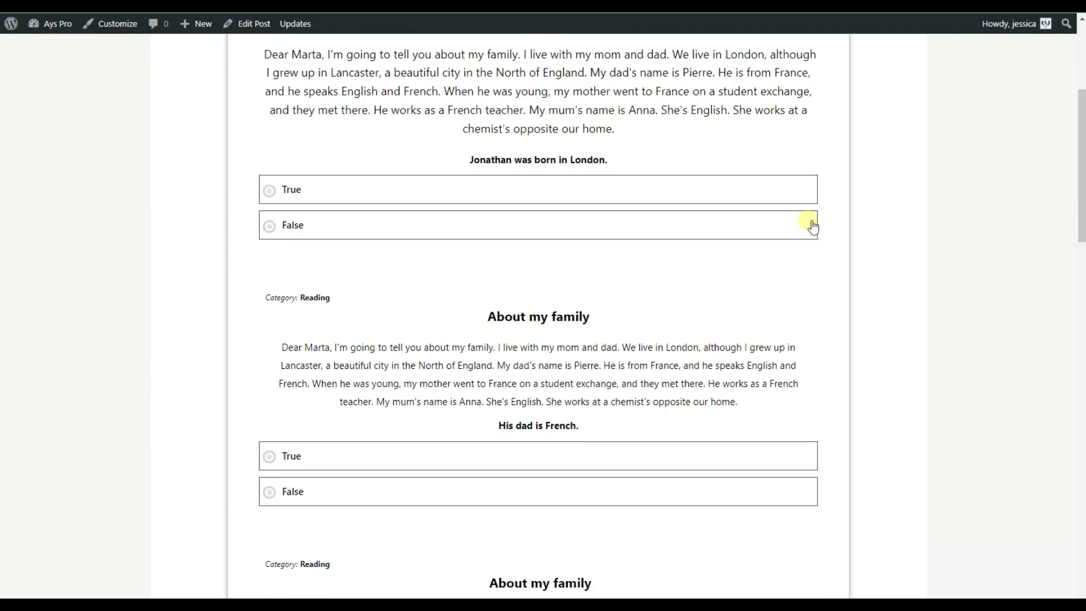
Step: Answer False to the first Reading question and to 'His dad is French.'
click(813, 223)
scroll(811, 226, down, 3)
click(810, 225)
scroll(809, 225, down, 4)
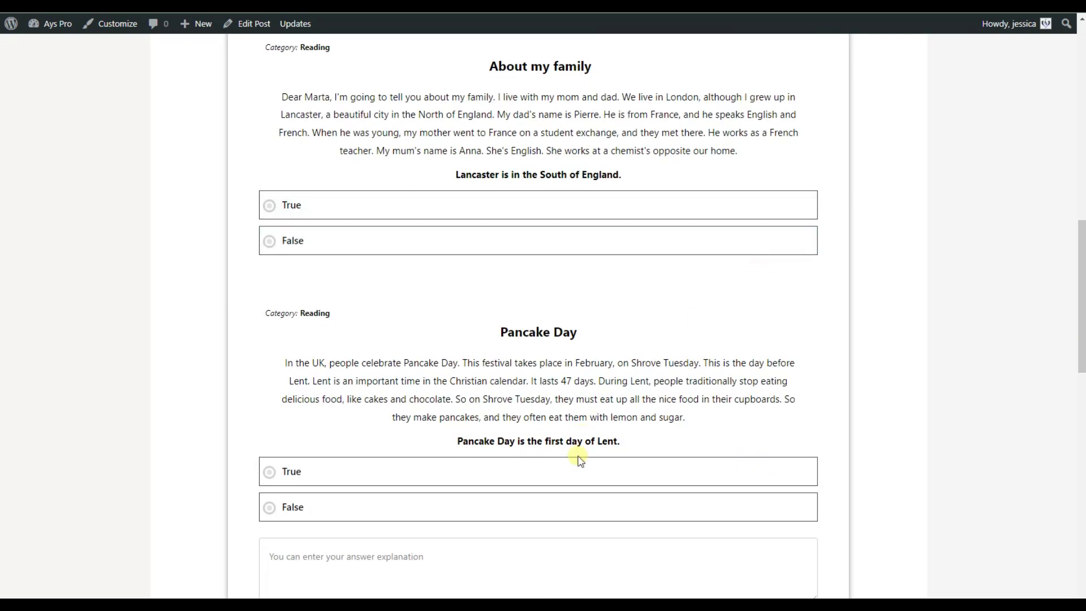
scroll(785, 278, up, 6)
click(817, 313)
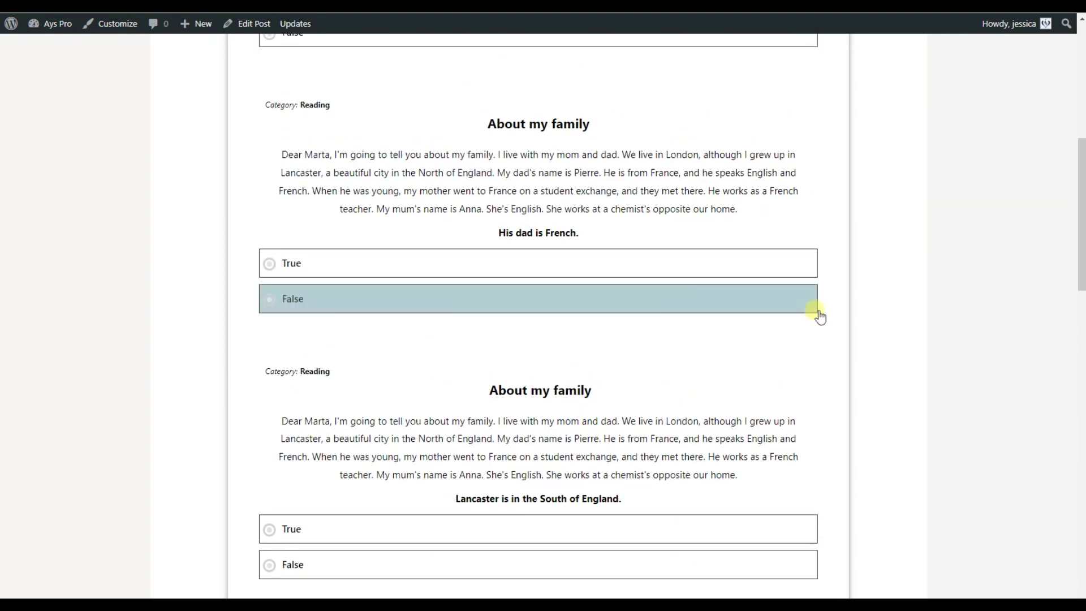
scroll(817, 315, up, 2)
scroll(821, 317, up, 2)
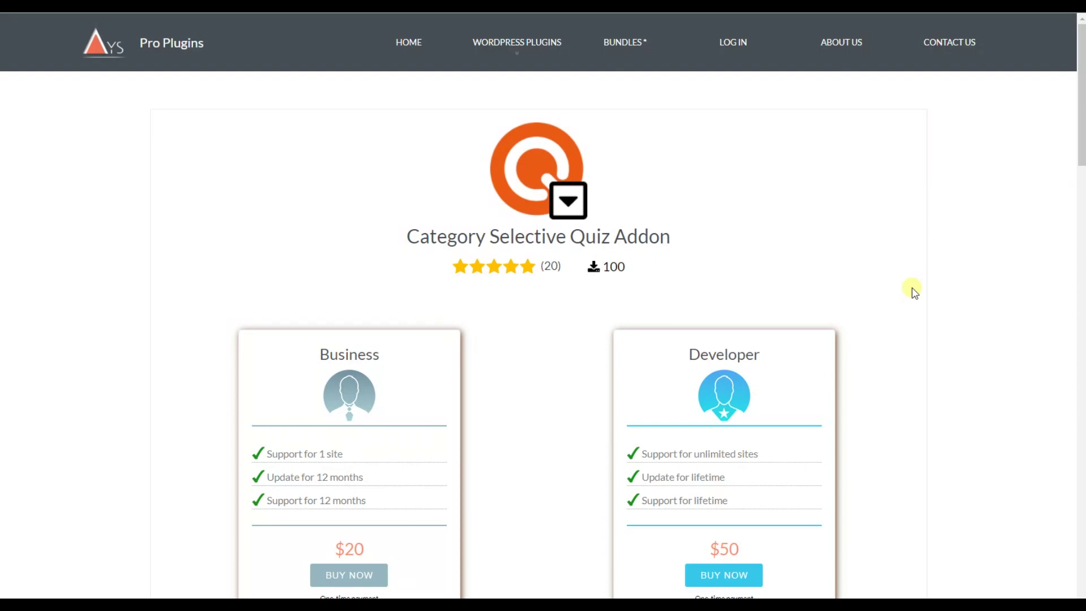
Step: Scroll to 'How to use the Selective addon' and highlight category_selective="true" in step 3
scroll(913, 289, down, 1)
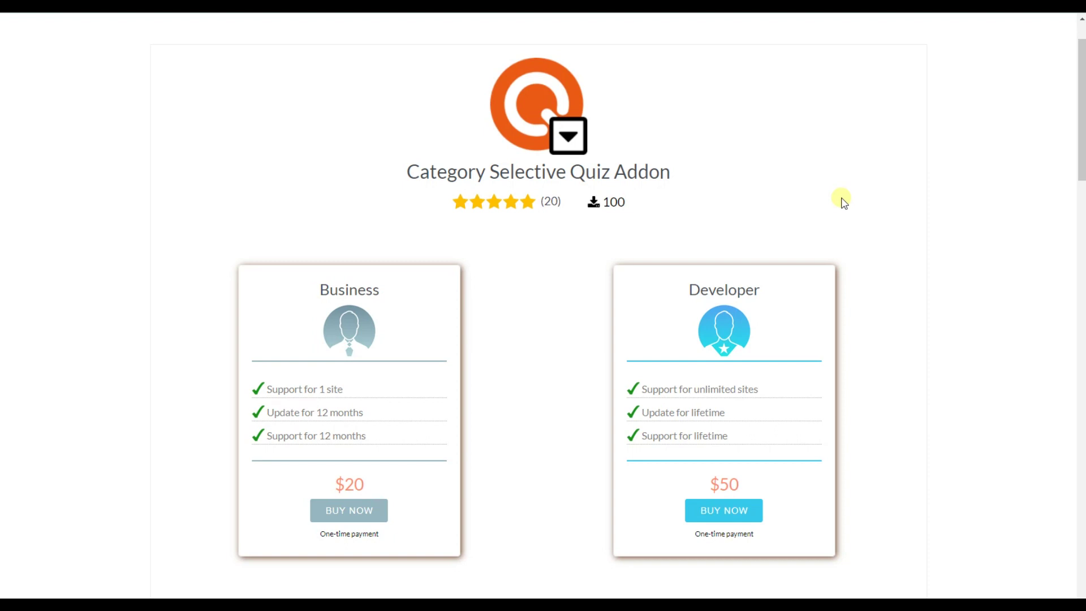
scroll(860, 197, down, 1)
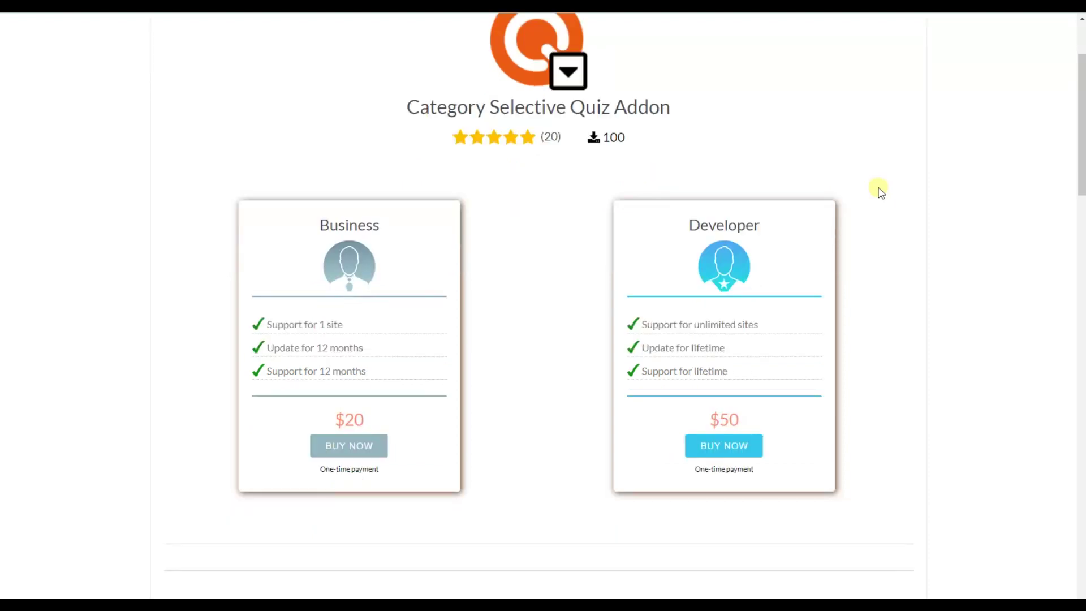
scroll(879, 190, up, 1)
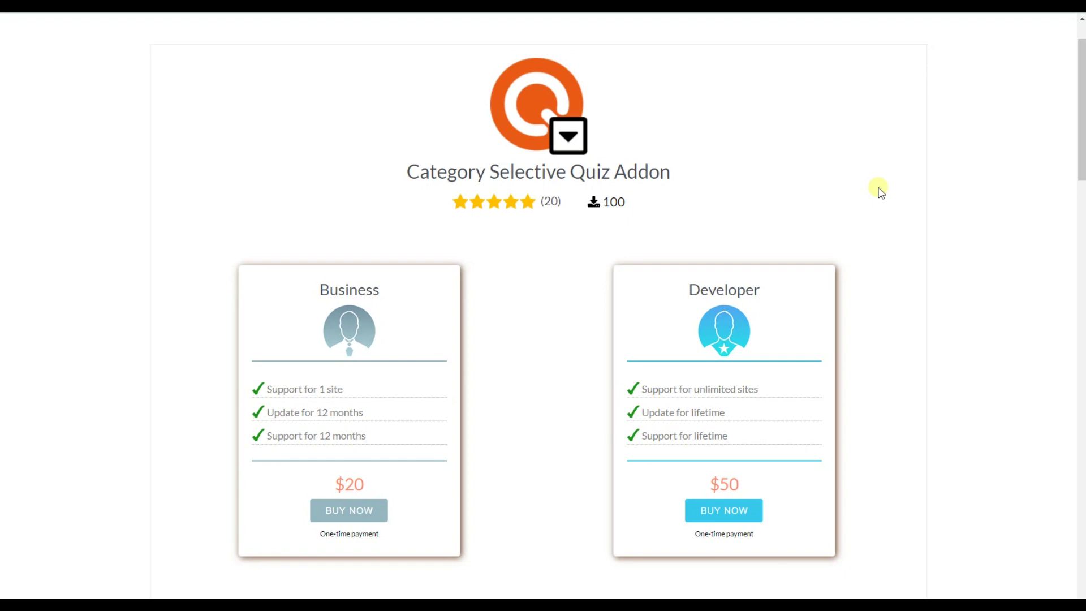
scroll(881, 192, down, 10)
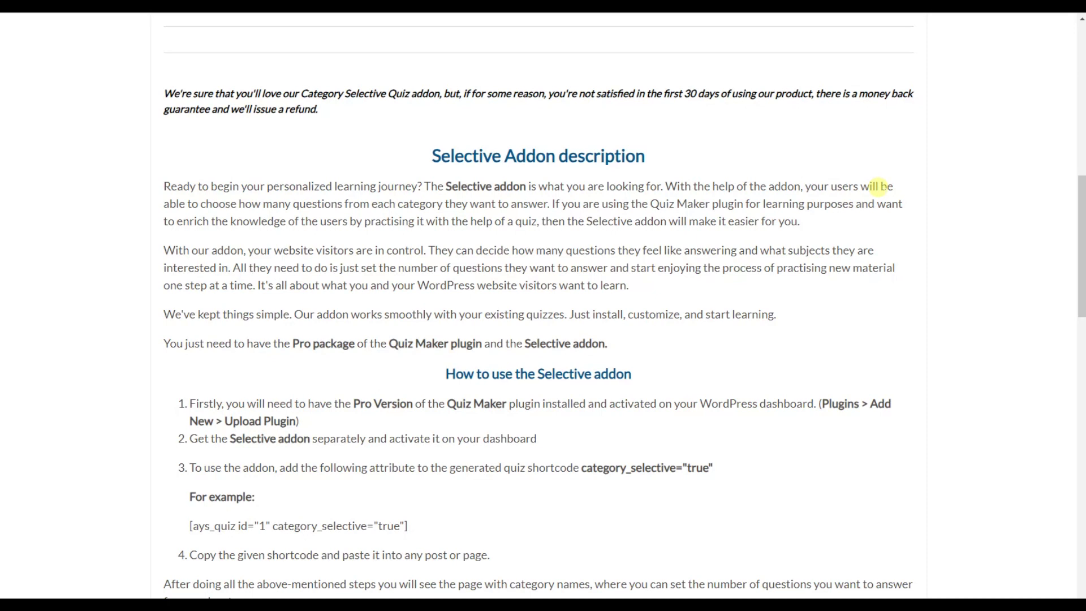
scroll(830, 288, down, 1)
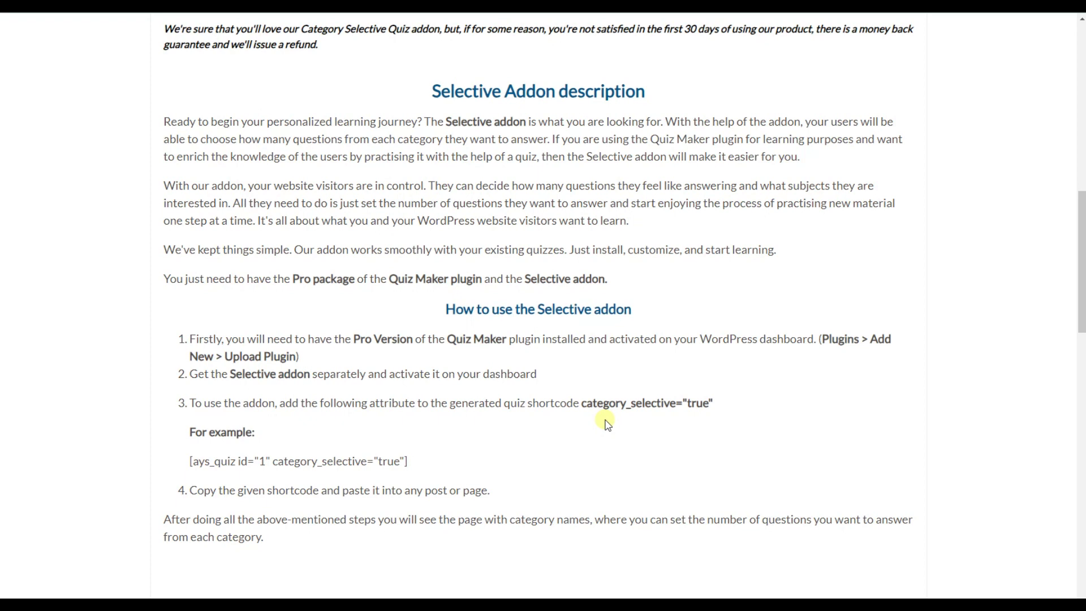
drag(582, 403, 720, 407)
key(ctrl+c)
click(719, 407)
Step: Copy the TOEFL shortcode and add category_selective="true" after id="59" in the post
key(alt+Tab)
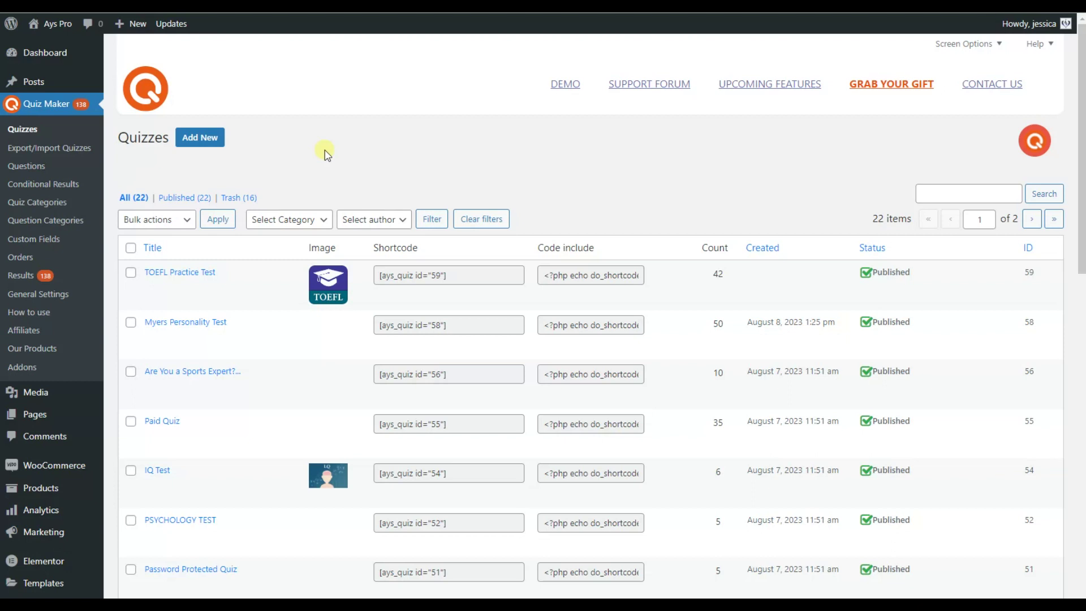
mouse_move(249, 278)
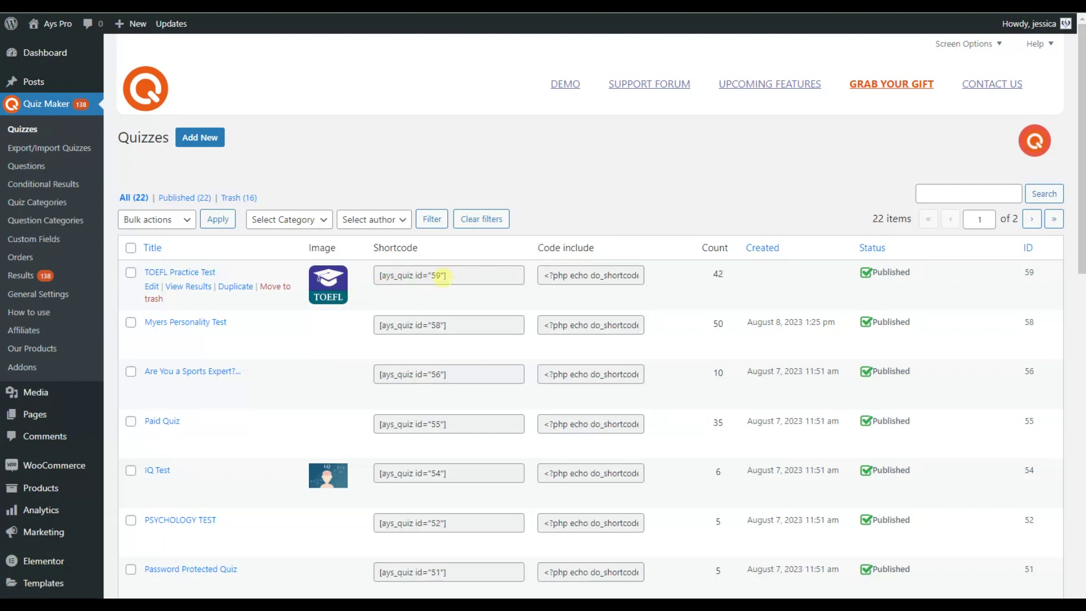
click(457, 276)
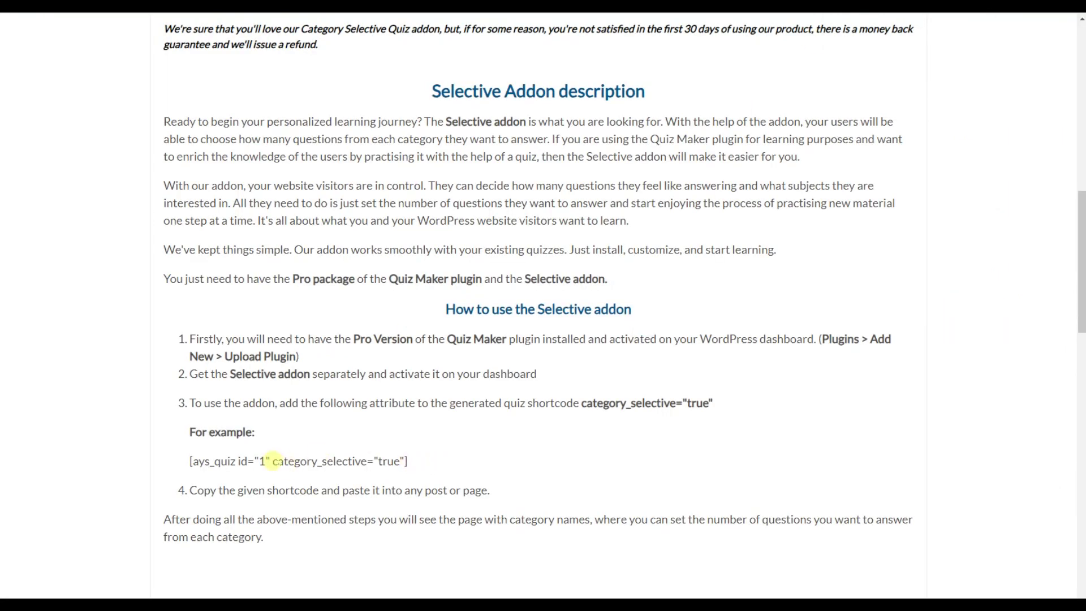
drag(272, 461, 406, 462)
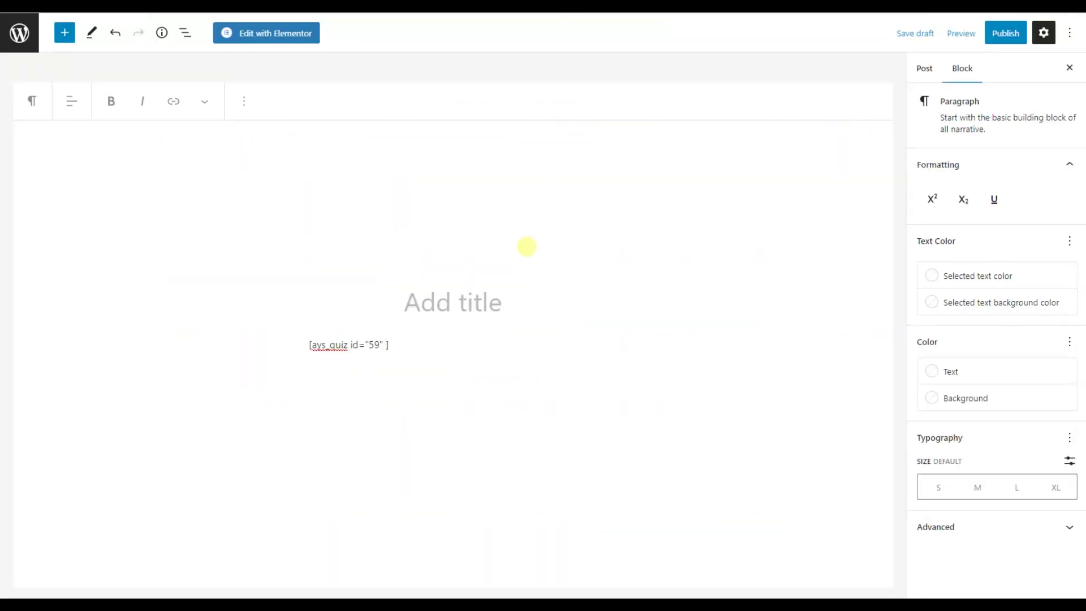
key(ctrl+v)
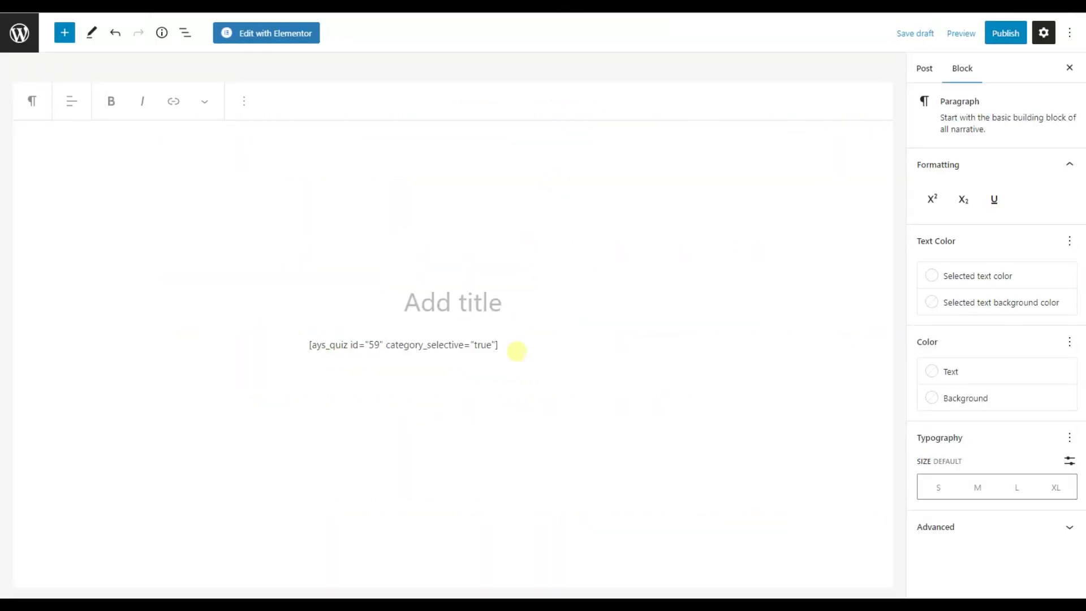
Step: Finish editing the [ays_quiz id="59" category_selective="true"] line and open the post's Preview options
click(509, 342)
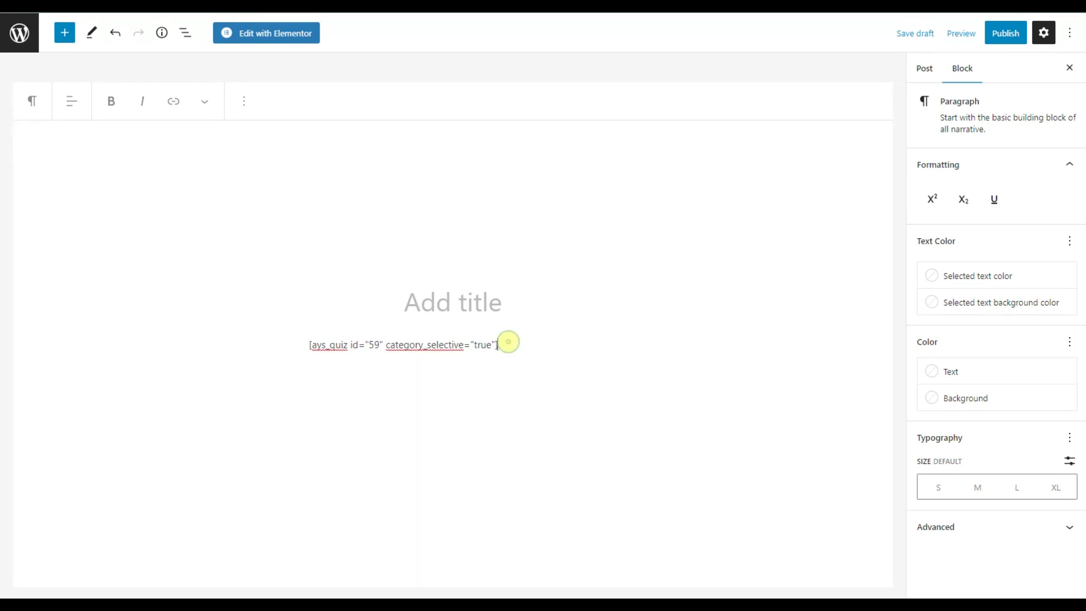
click(962, 33)
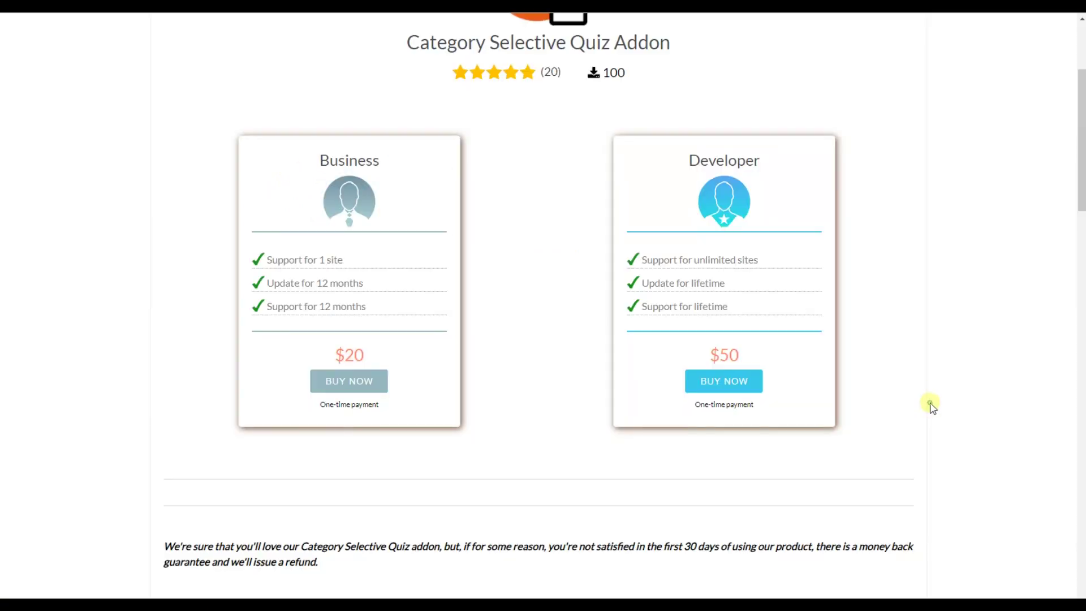
scroll(928, 405, up, 3)
scroll(929, 405, down, 2)
scroll(929, 398, up, 1)
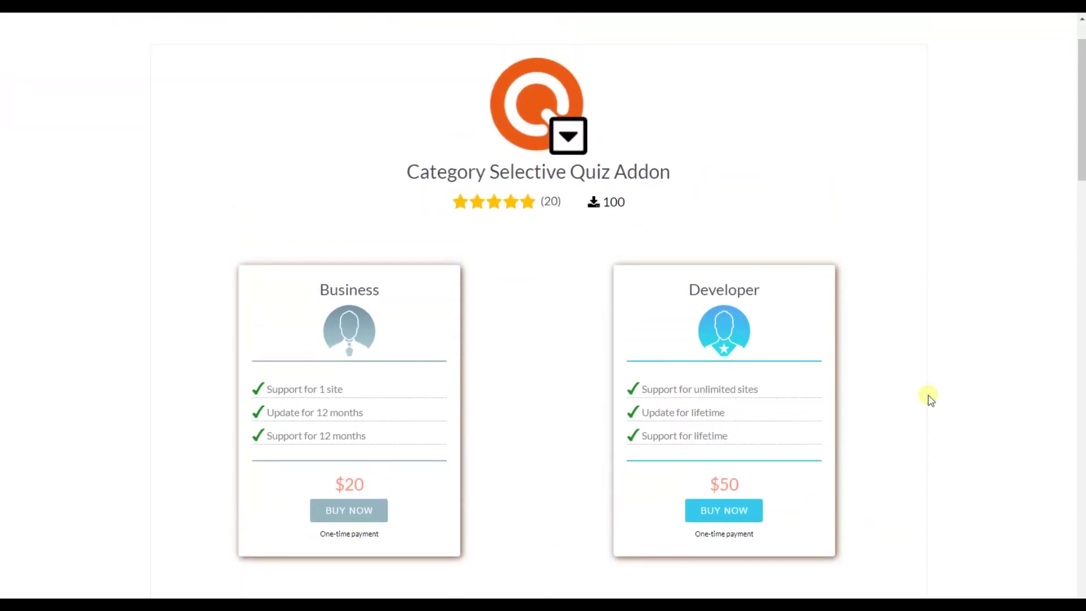